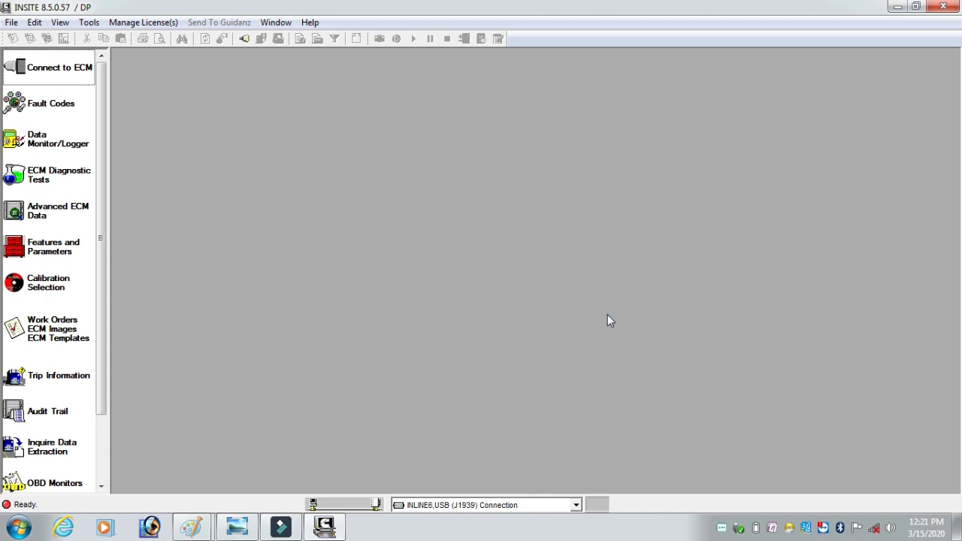
- Choose the INLINE6,USB (J1939) connection and start connecting to the ECM
left_click(575, 506)
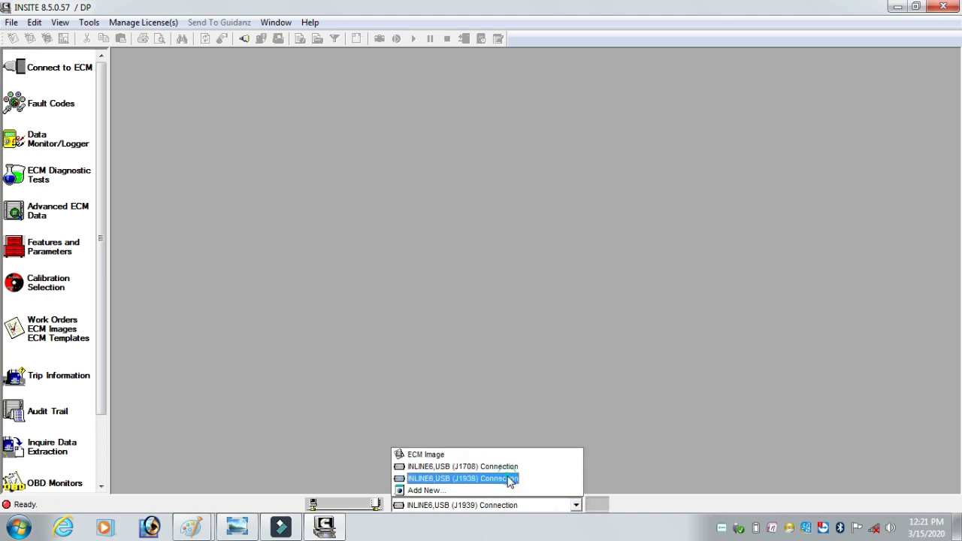
left_click(508, 478)
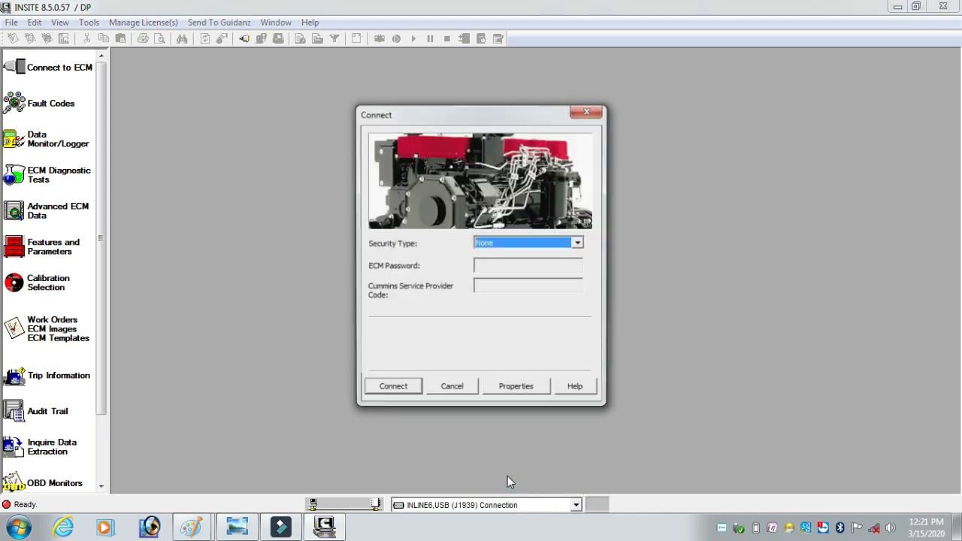
left_click(391, 389)
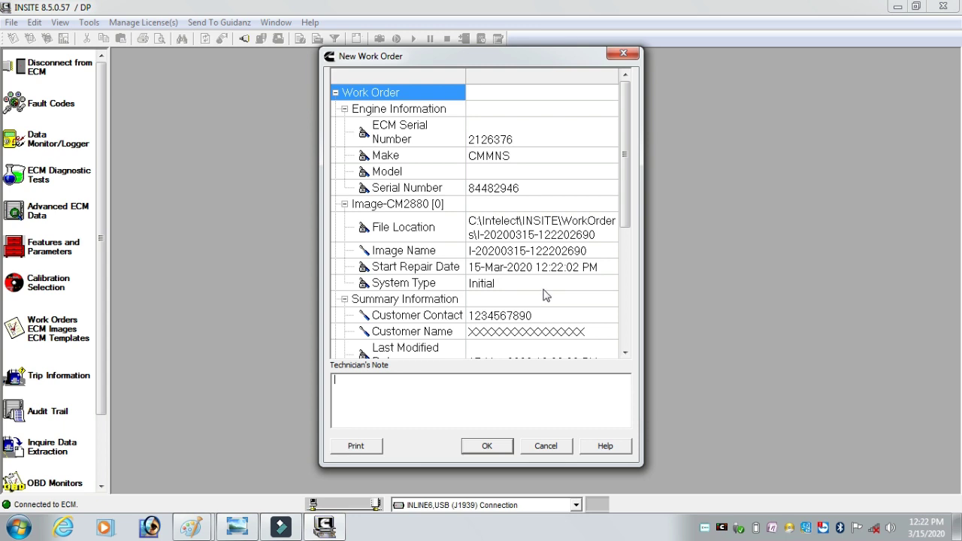
- Replace the placeholder Customer Name with the customer's name and save the new work order
left_click(565, 332)
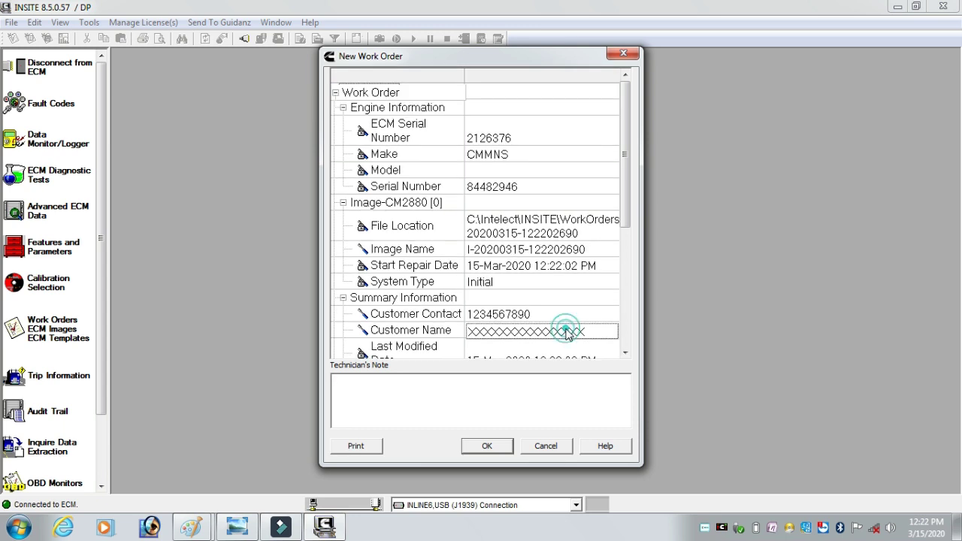
left_click(585, 331)
key("BackSpace")
key("BackSpace")
key("BackSpace")
key("BackSpace")
key("BackSpace")
key("BackSpace")
key("BackSpace")
key("BackSpace")
key("BackSpace")
key("BackSpace")
key("BackSpace")
key("BackSpace")
key("BackSpace")
key("BackSpace")
key("BackSpace")
key("BackSpace")
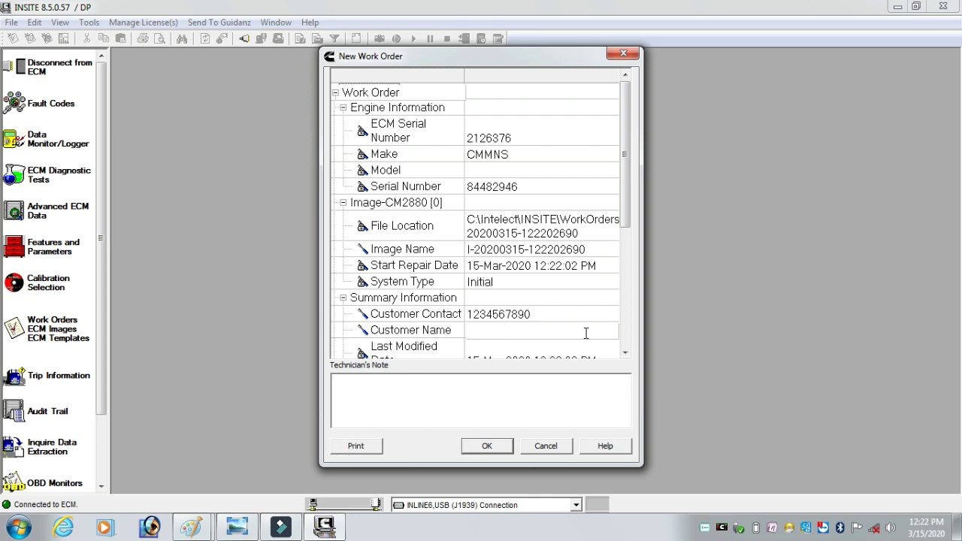
left_click(486, 447)
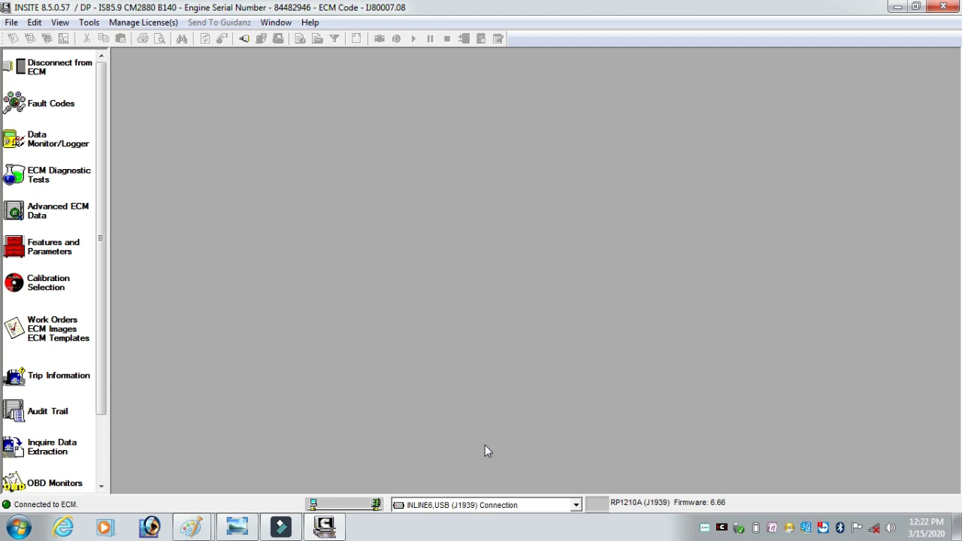
- Show the stored fault codes in a taller table and bring up Reset All Faults on fault 0115
left_click(52, 113)
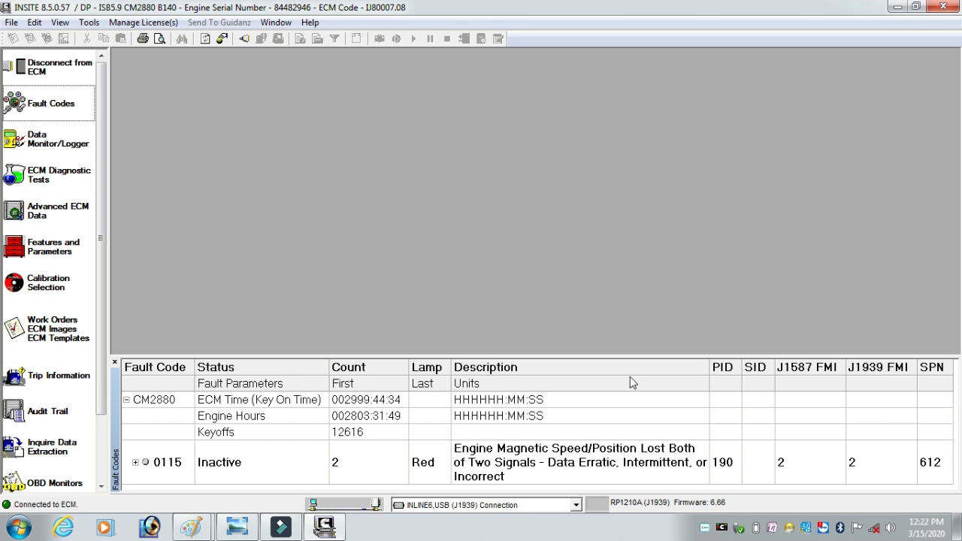
left_click_drag(590, 355, 586, 232)
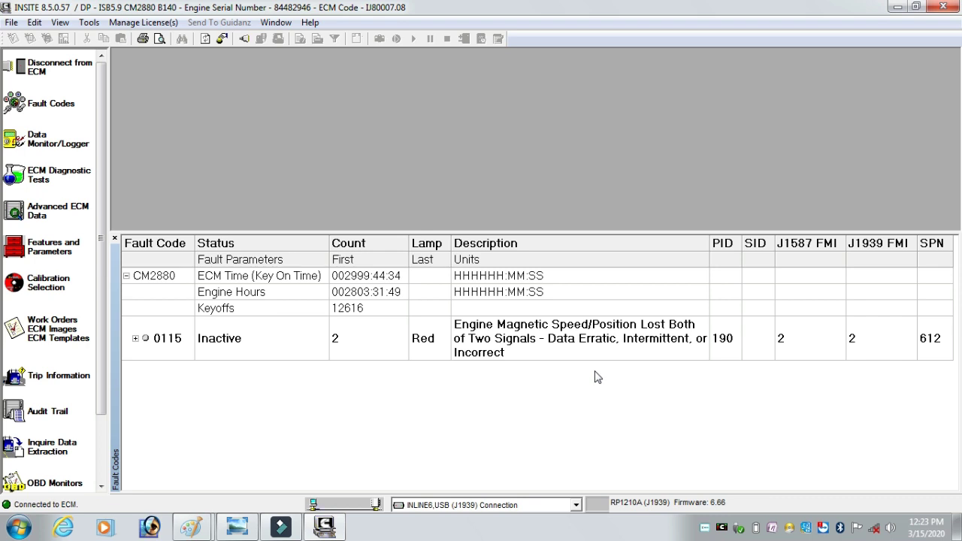
right_click(582, 331)
mouse_move(622, 204)
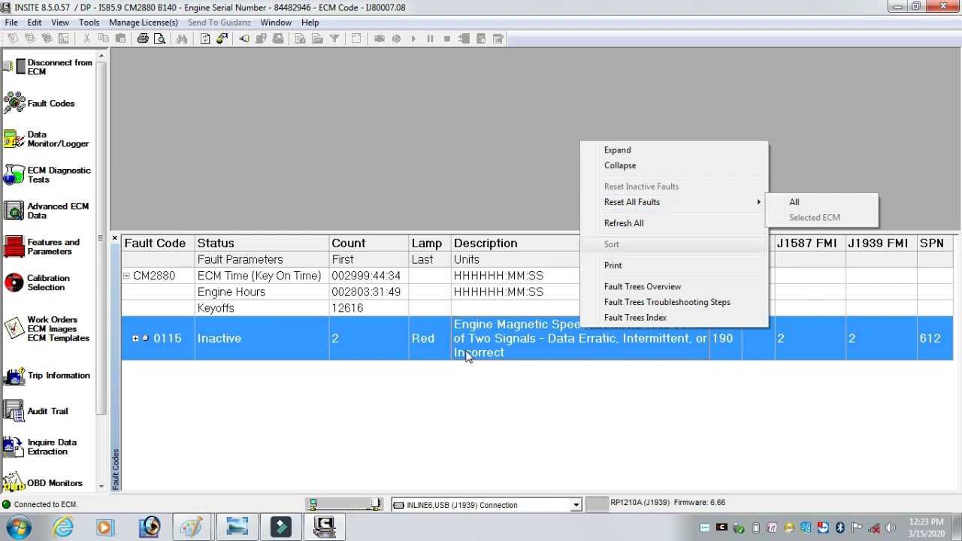
left_click(400, 429)
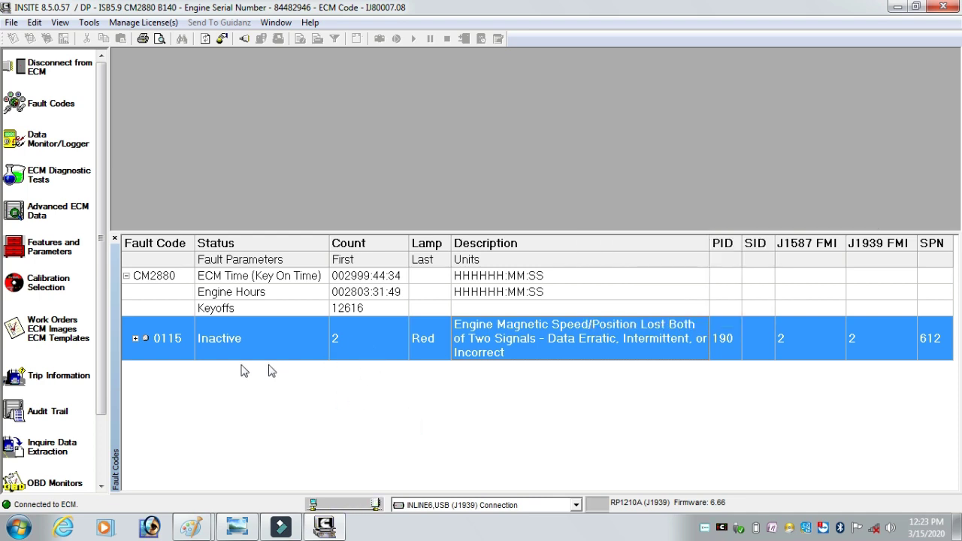
right_click(456, 337)
mouse_move(517, 209)
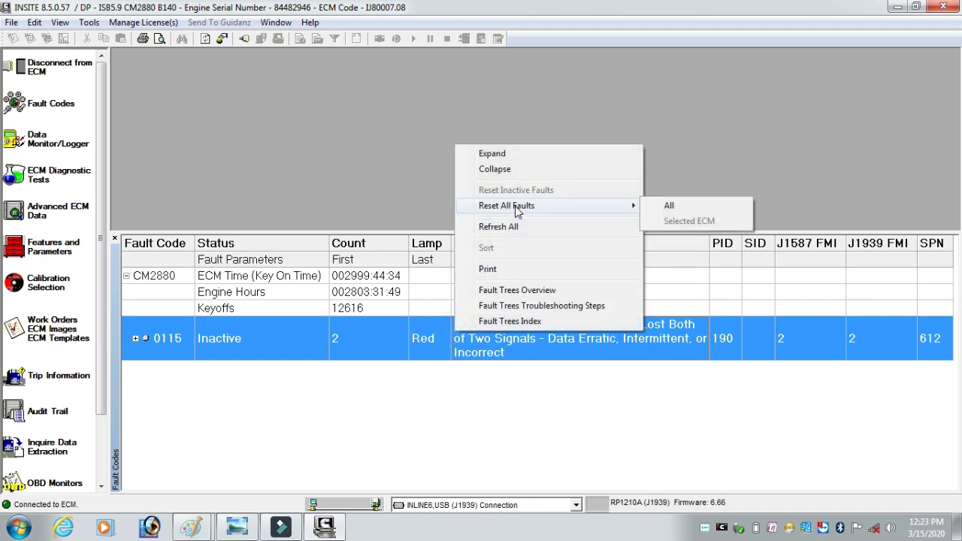
- Reset all faults in the ECM, confirming the reset and the key-off and key-on prompts
left_click(682, 208)
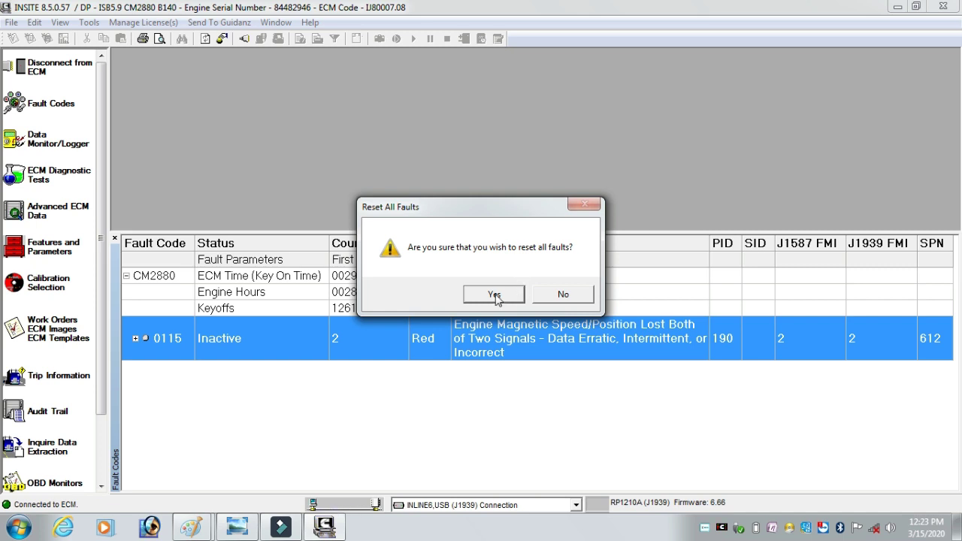
left_click(495, 295)
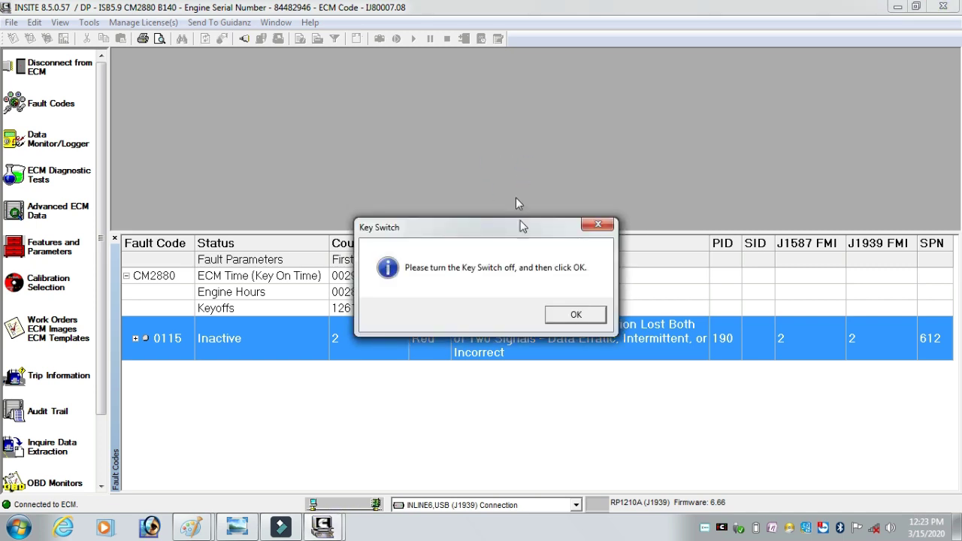
left_click(569, 318)
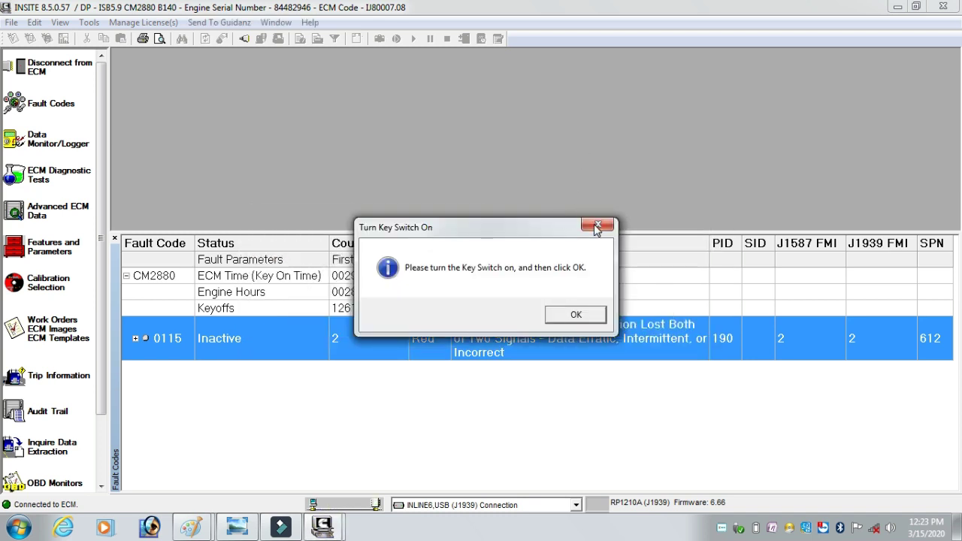
left_click(576, 317)
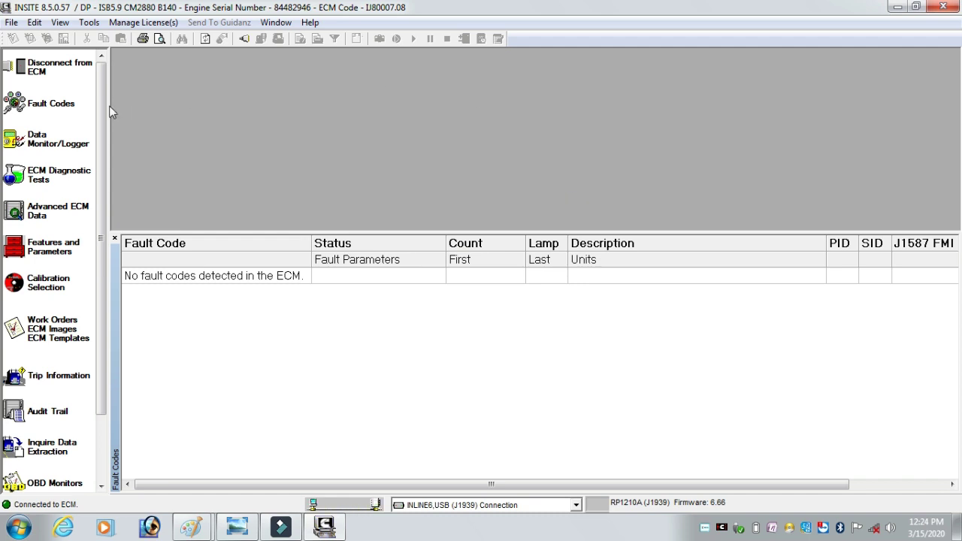
- Show Features and Parameters without the Fault Codes pane, scrolled to Gear Down Protection (Disable)
left_click(47, 253)
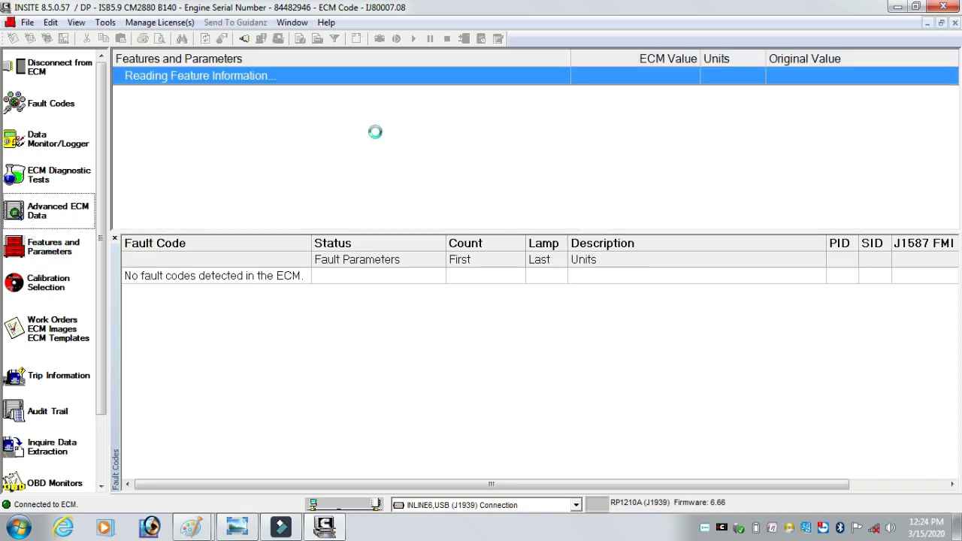
left_click(60, 103)
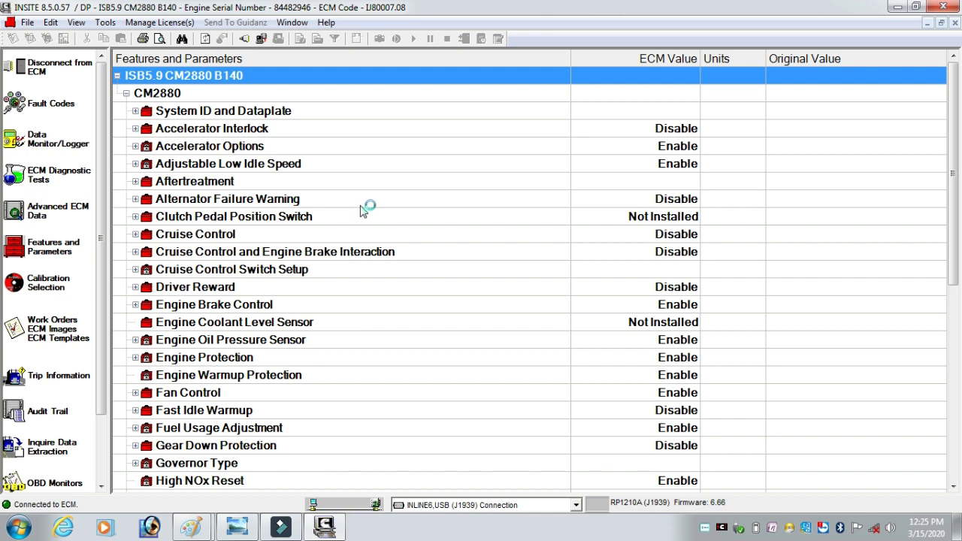
left_click(135, 164)
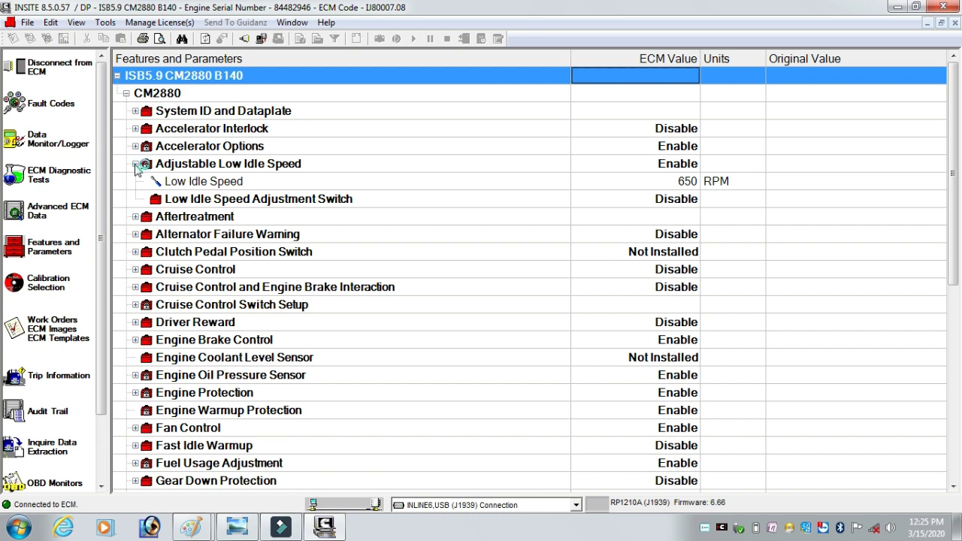
left_click(135, 164)
left_click_drag(954, 186, 956, 423)
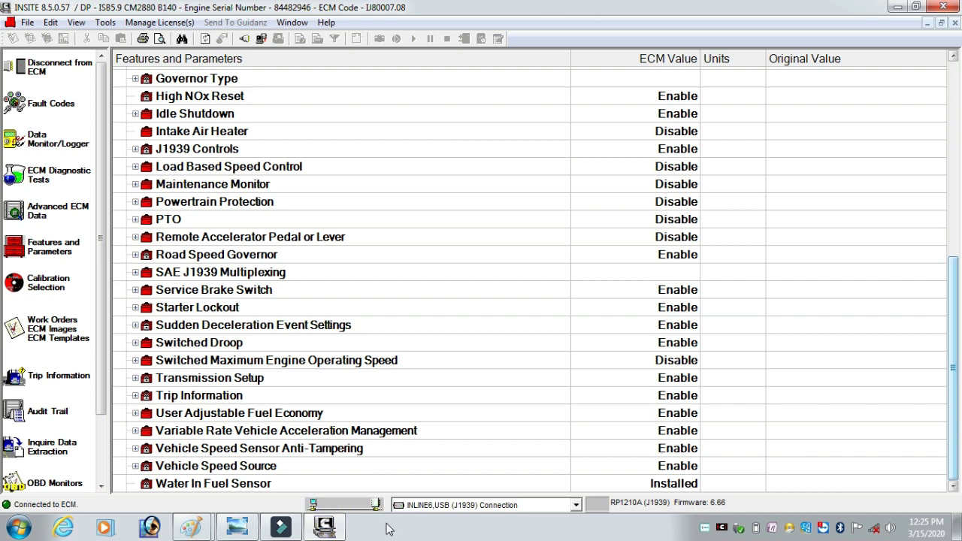
mouse_move(242, 492)
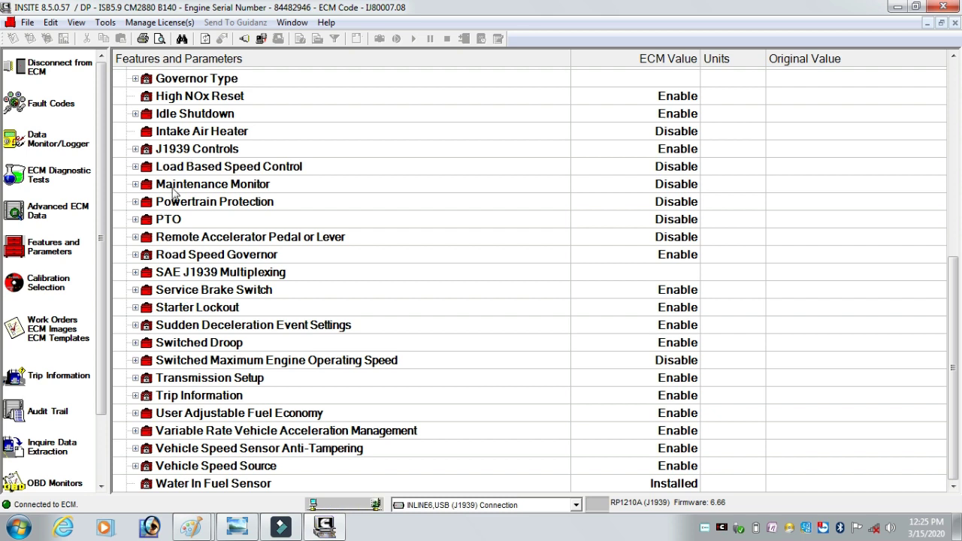
left_click_drag(953, 391, 952, 332)
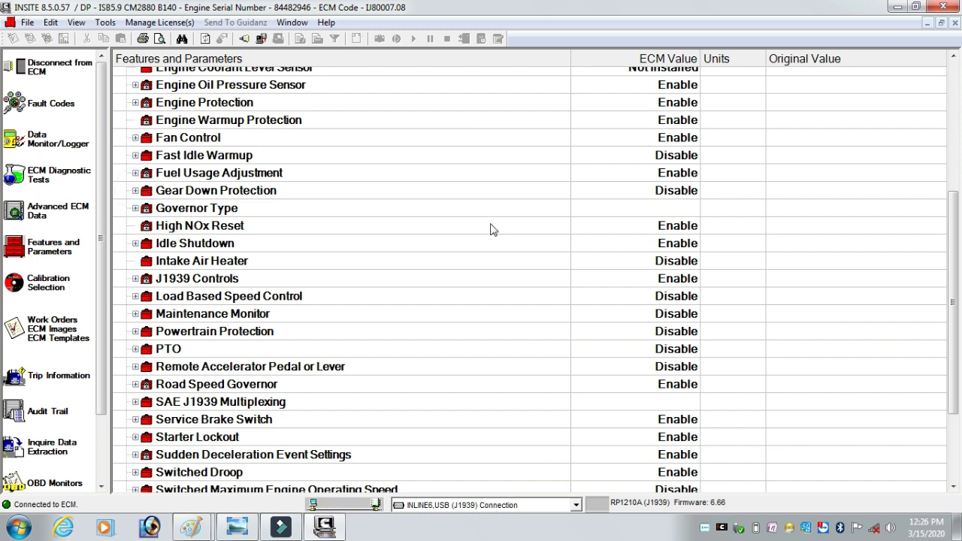
- Change Gear Down Protection's ECM value from Disable to Enable
left_click(688, 193)
left_click(692, 191)
left_click(688, 183)
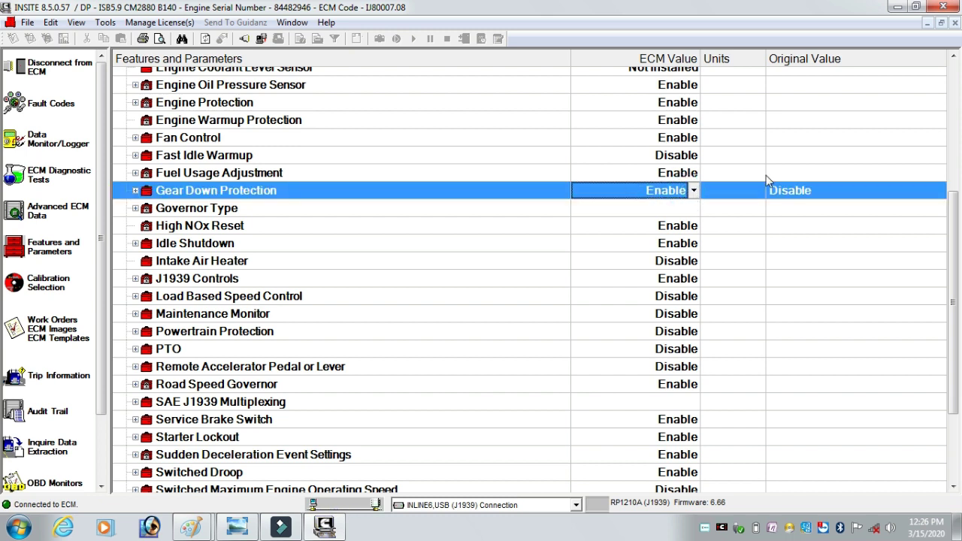
- Send the Gear Down Protection change to the ECM, confirming the adjustment and both key switch prompts
right_click(796, 190)
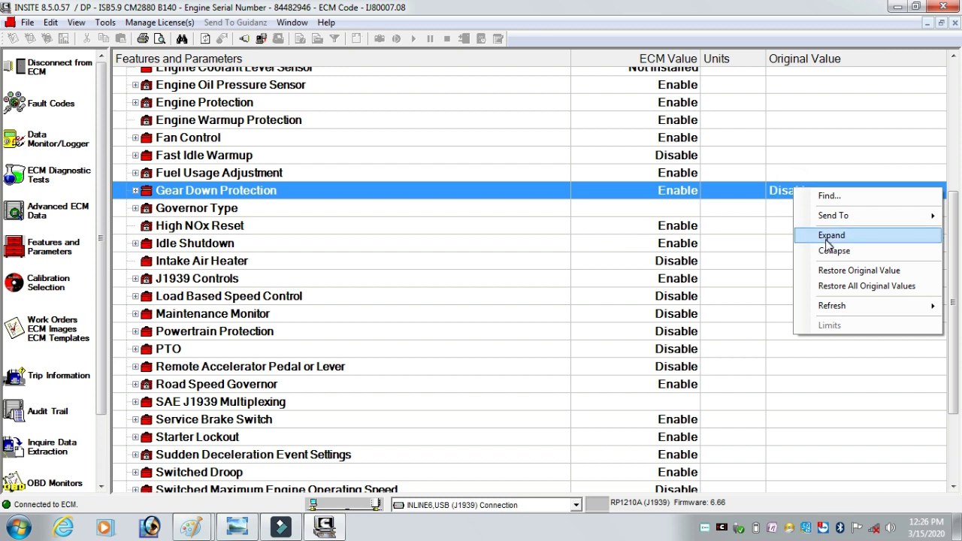
mouse_move(834, 224)
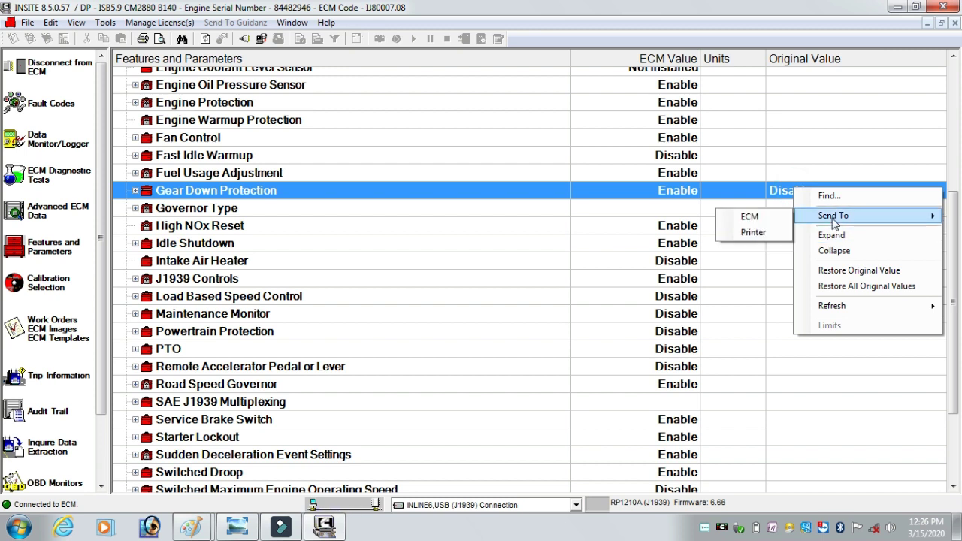
left_click(751, 218)
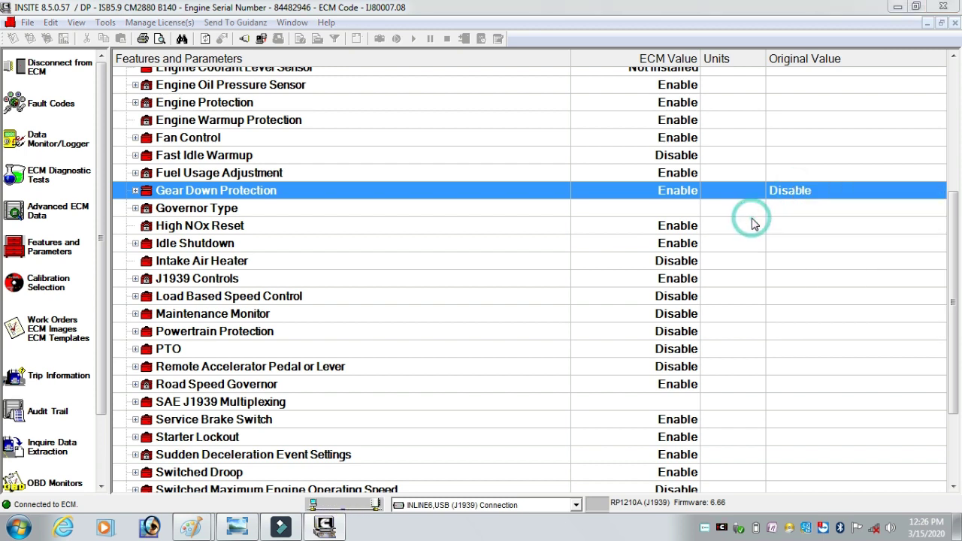
left_click(542, 315)
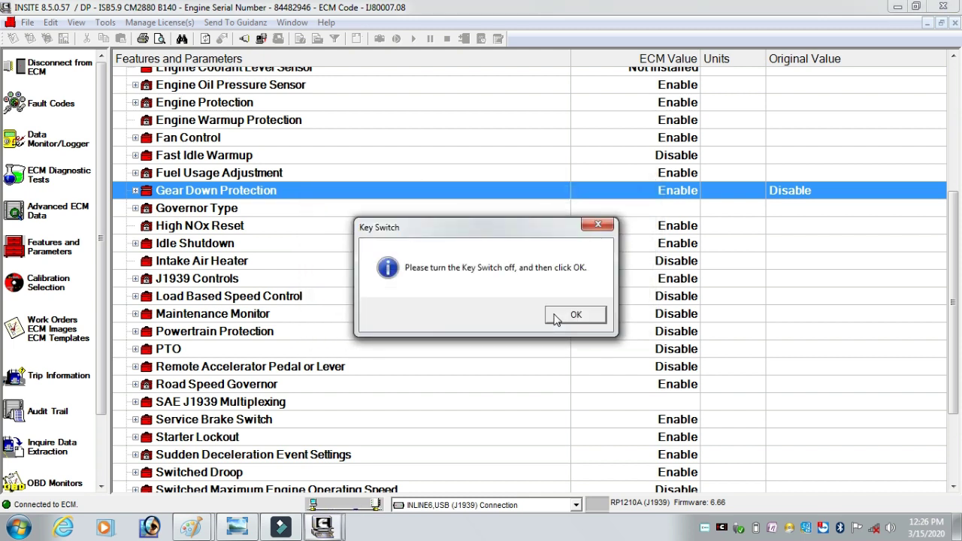
left_click(563, 317)
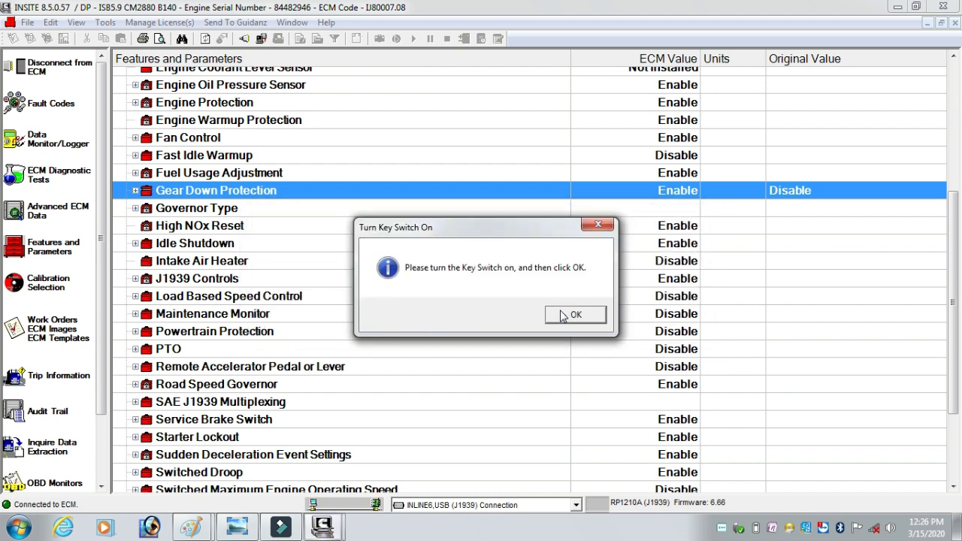
left_click(574, 317)
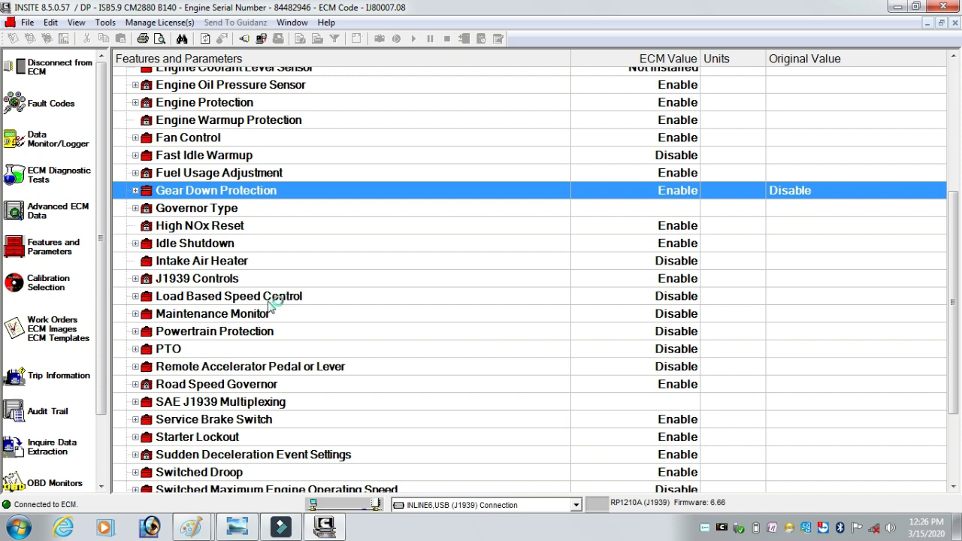
left_click(135, 297)
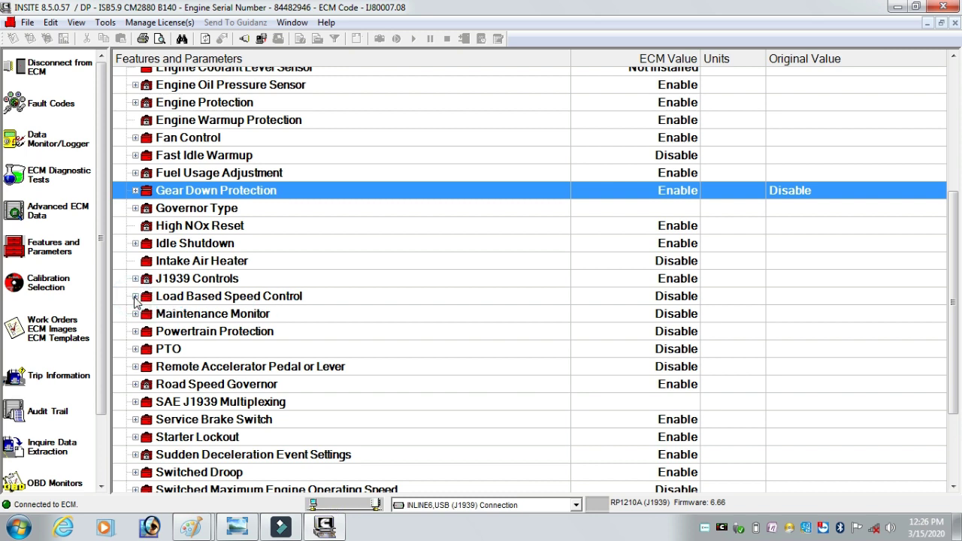